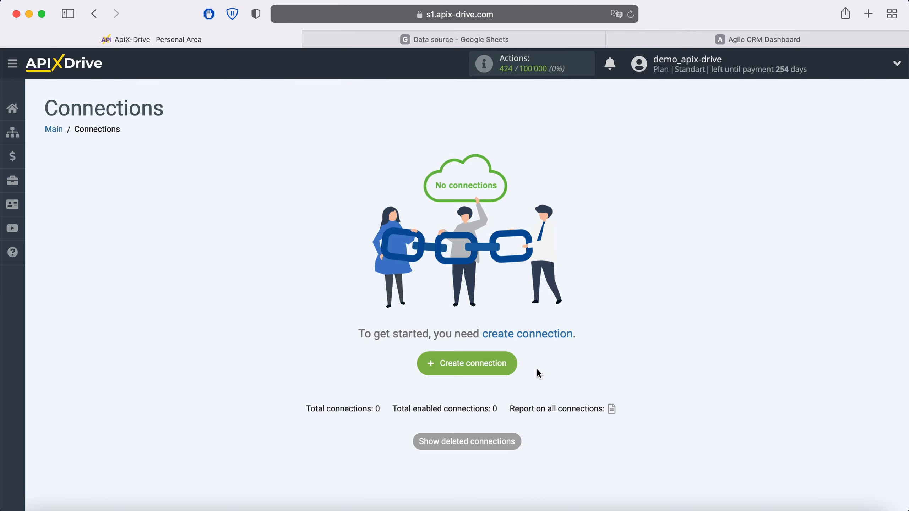
Create a new connection with Google Sheets as the data source.
click(513, 365)
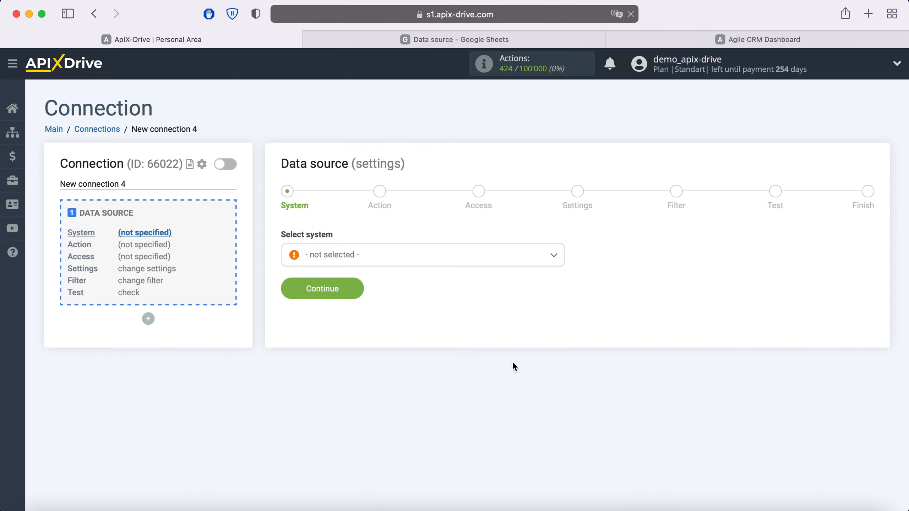
click(408, 261)
scroll(434, 352, down, 3)
scroll(433, 352, down, 20)
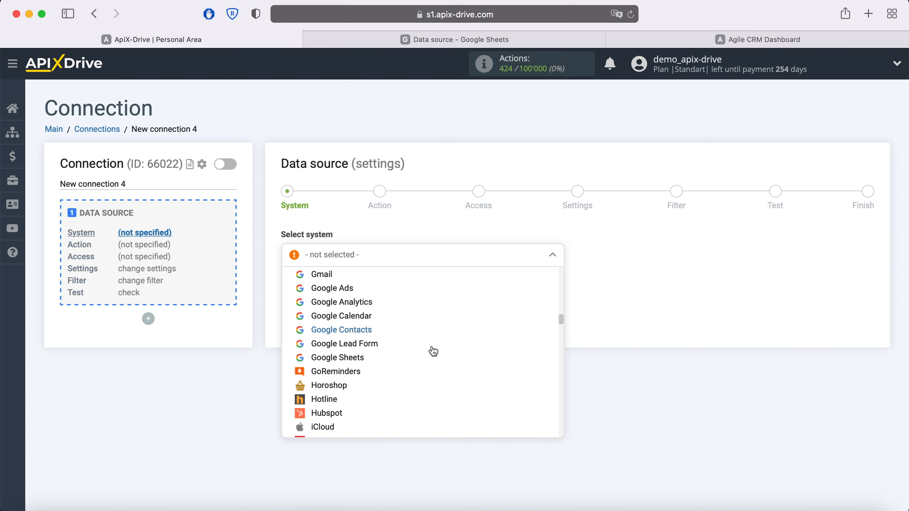
click(358, 359)
click(357, 290)
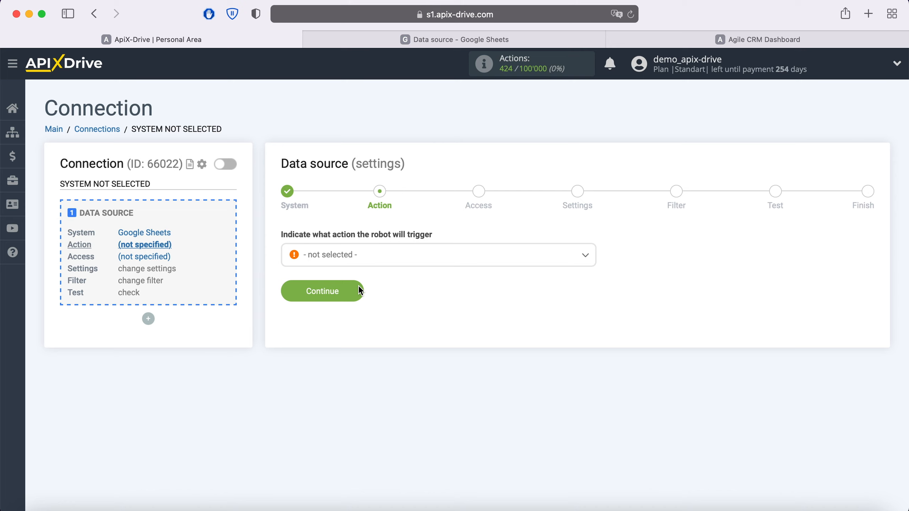
Set the source action to Get Rows (new).
click(365, 257)
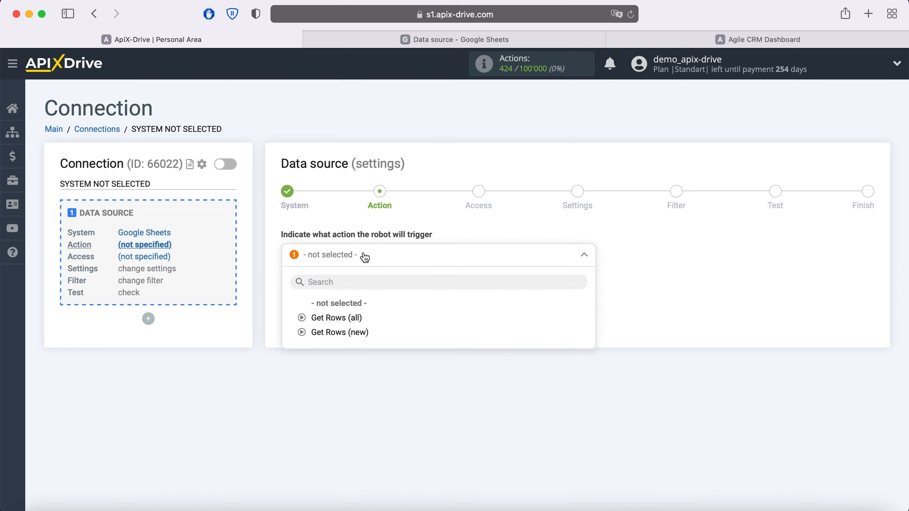
click(357, 332)
click(356, 290)
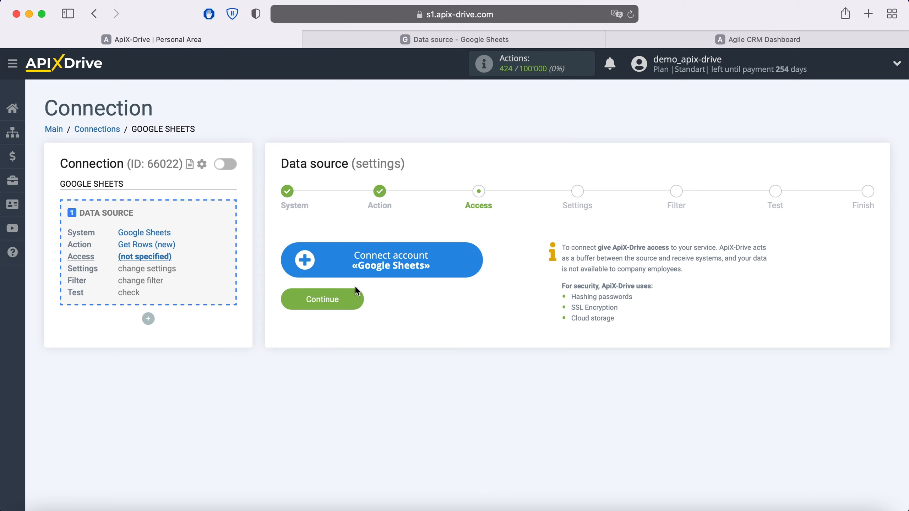
Sign in to the Google account with the saved e-mail and password.
click(475, 257)
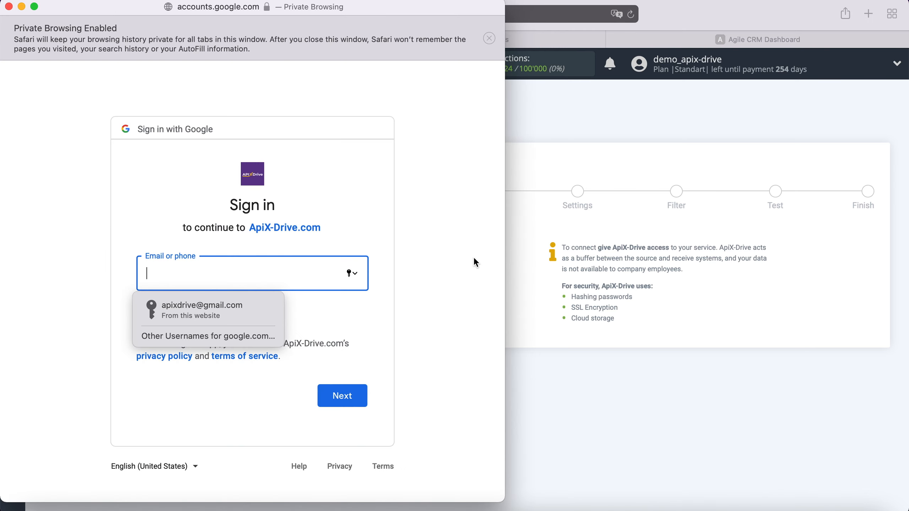
click(254, 313)
click(359, 397)
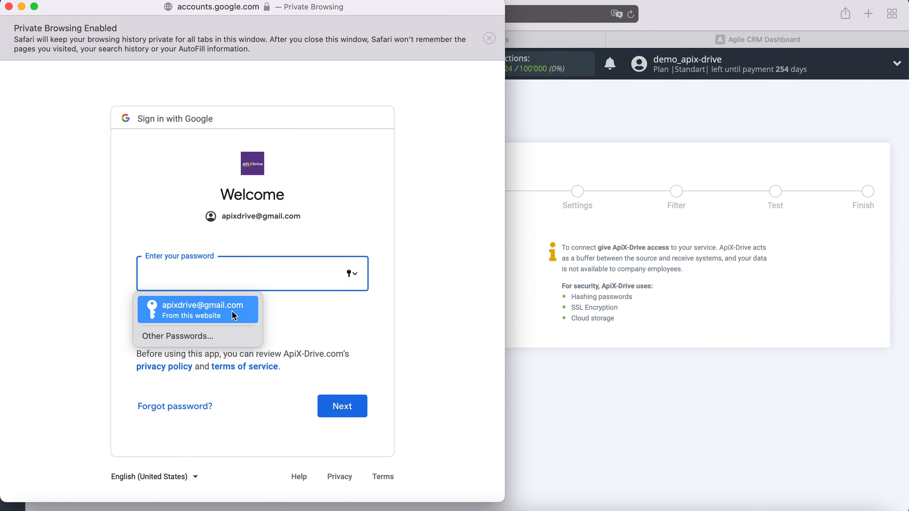
click(231, 310)
click(359, 408)
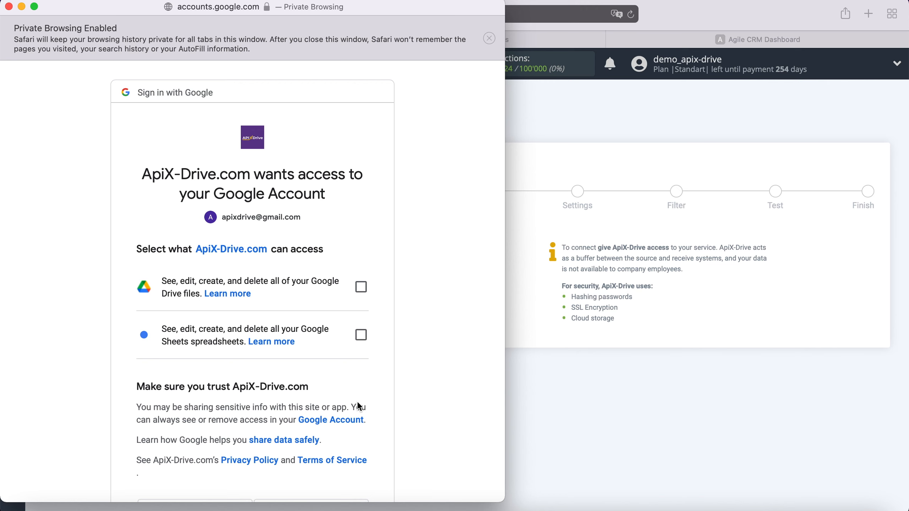
Grant ApiX-Drive access to Google Drive files and Google Sheets spreadsheets.
click(361, 287)
click(362, 336)
scroll(417, 334, down, 5)
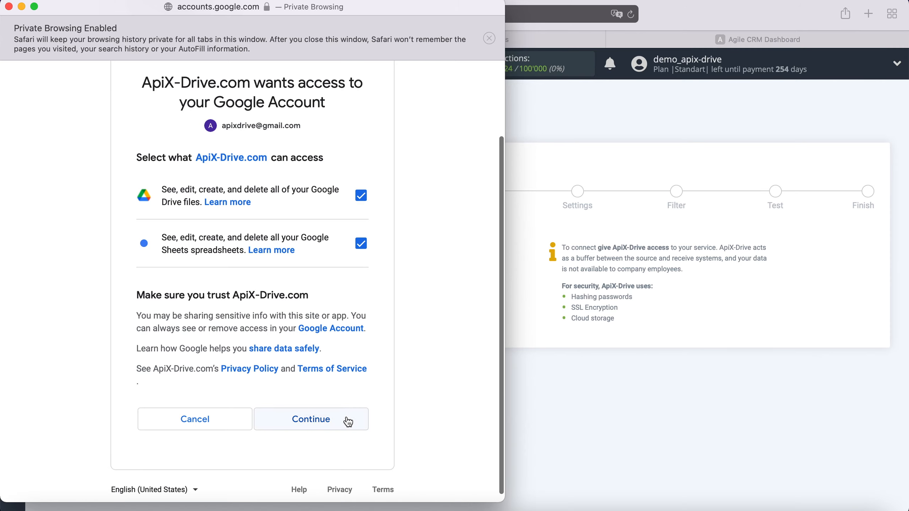
click(347, 422)
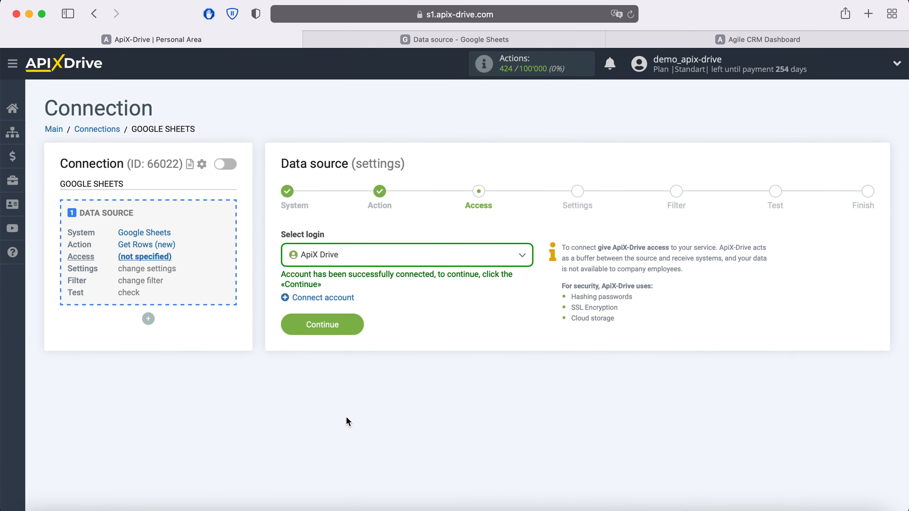
click(429, 265)
Use the ApiX Drive login and choose file and sheet 'Data source'.
click(344, 333)
click(349, 324)
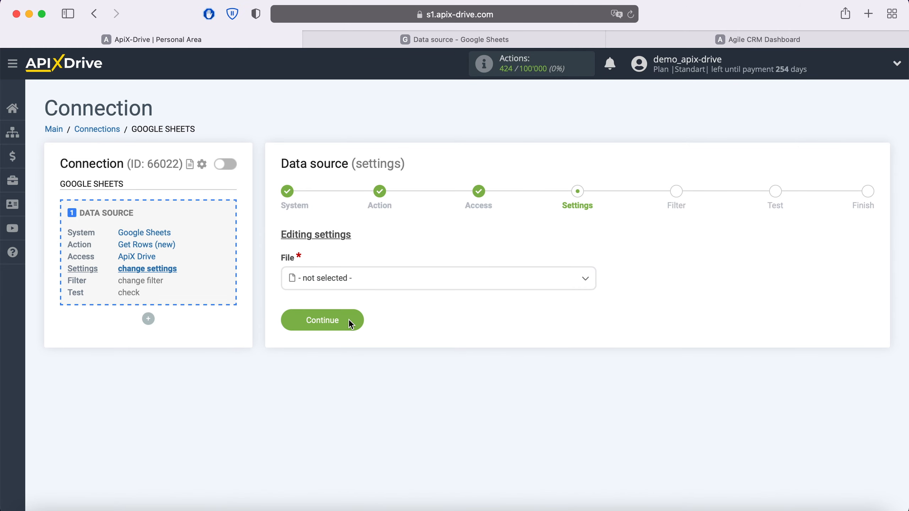
click(345, 280)
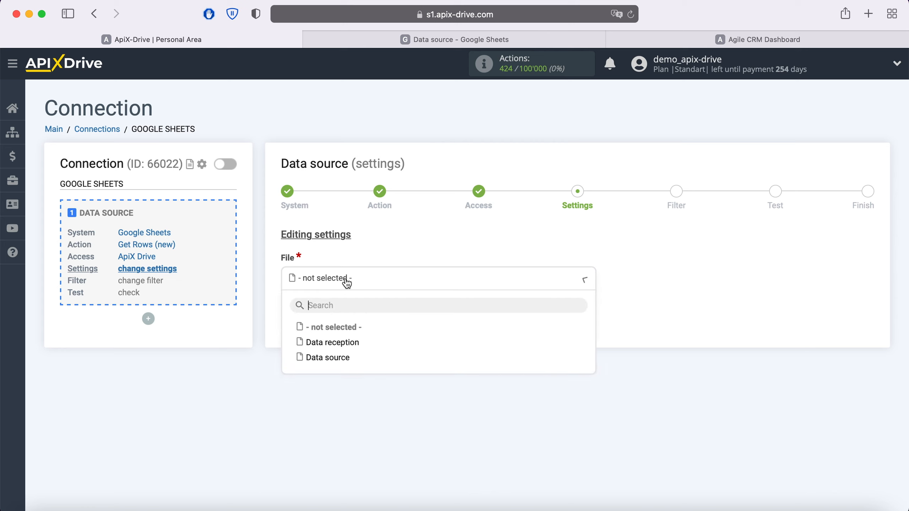
click(339, 358)
click(336, 343)
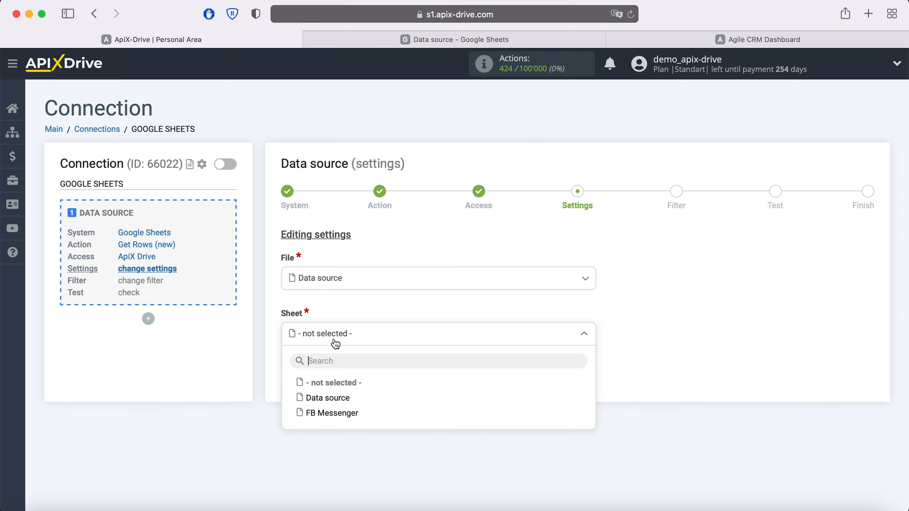
click(336, 397)
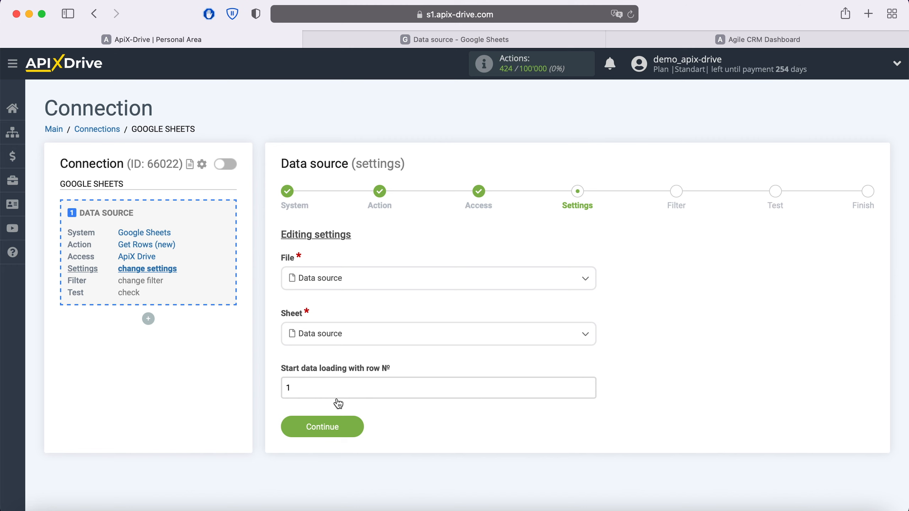
Start data loading from row 2 and save the source settings.
click(422, 40)
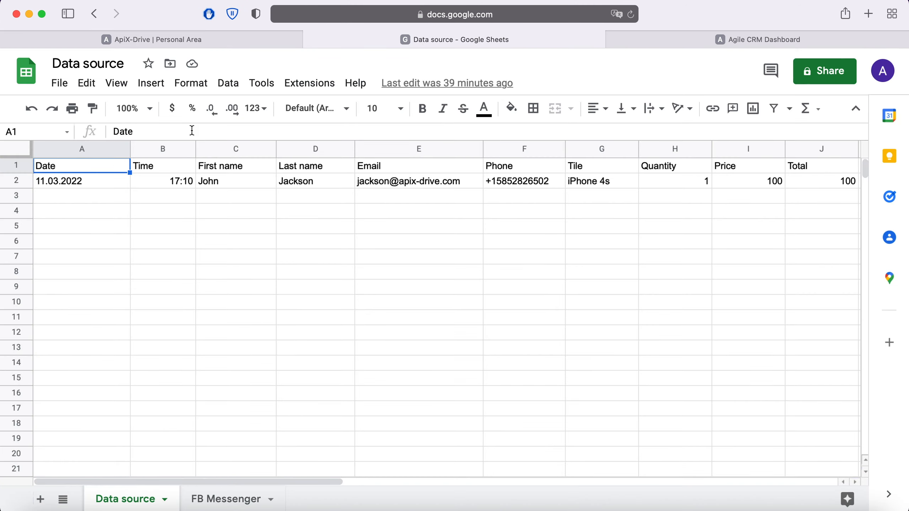
click(192, 40)
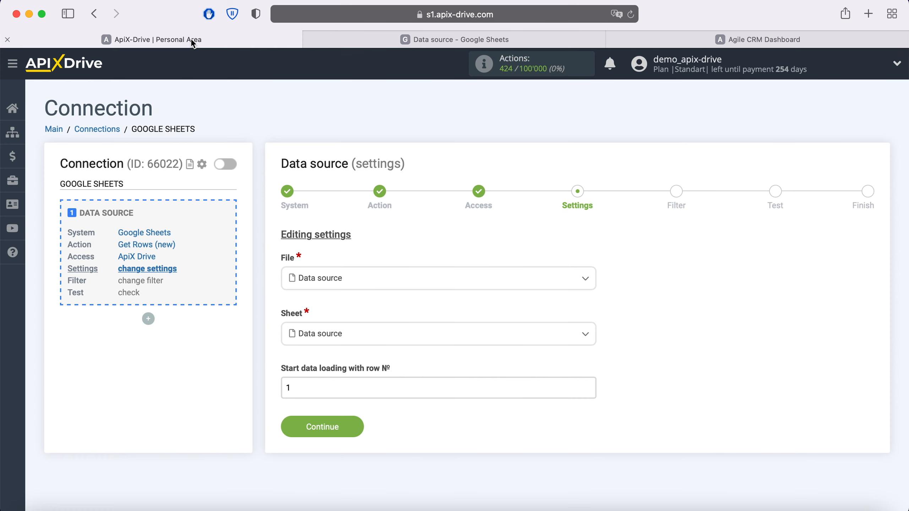
click(290, 388)
key(BackSpace)
text(2)
click(355, 424)
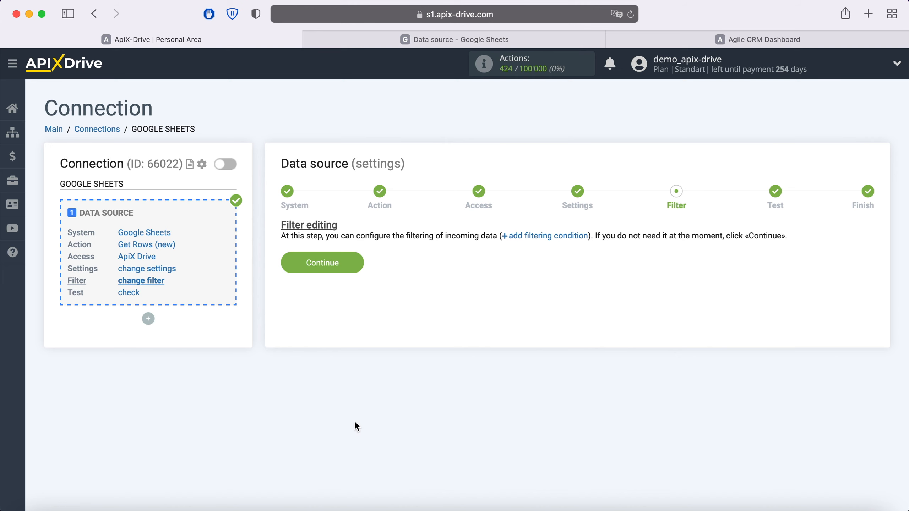
Skip the filter, accept the sample row, and finish the Google Sheets source setup.
click(356, 261)
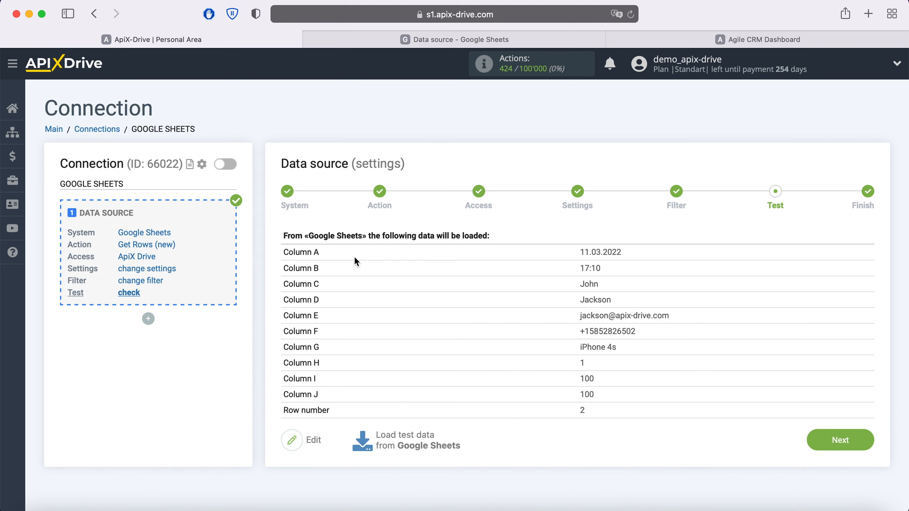
click(866, 441)
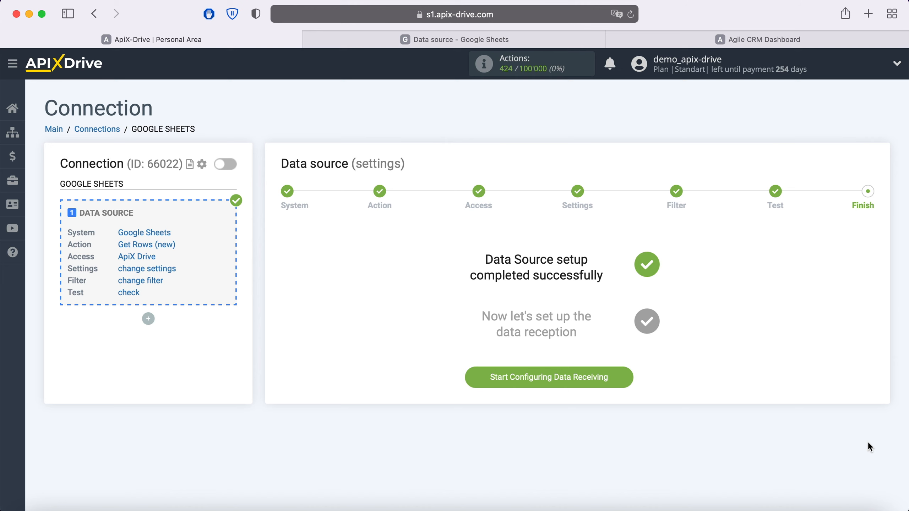
Choose Agile CRM as the data destination system.
click(626, 375)
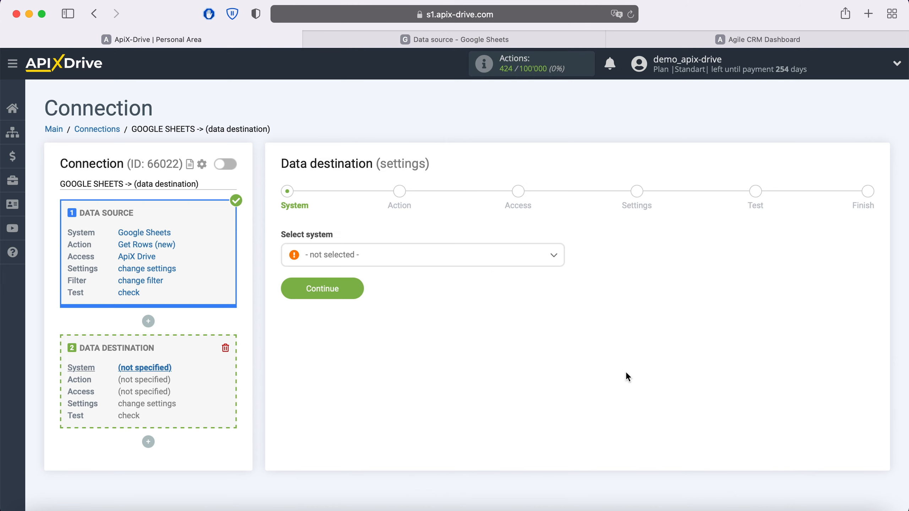
click(460, 258)
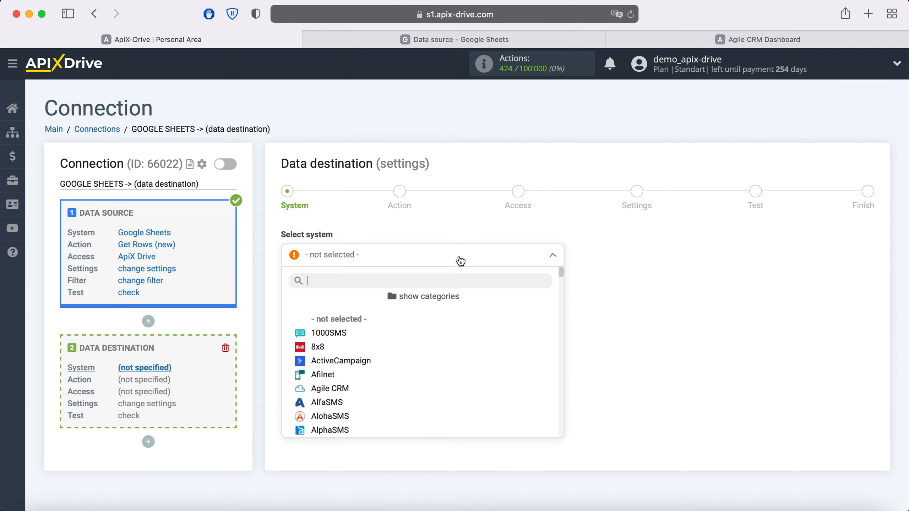
scroll(449, 352, down, 2)
click(343, 357)
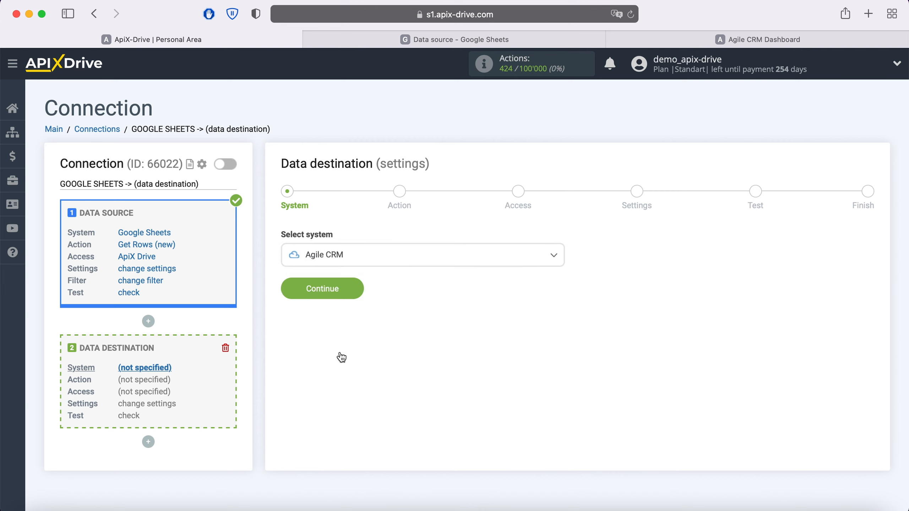
click(356, 290)
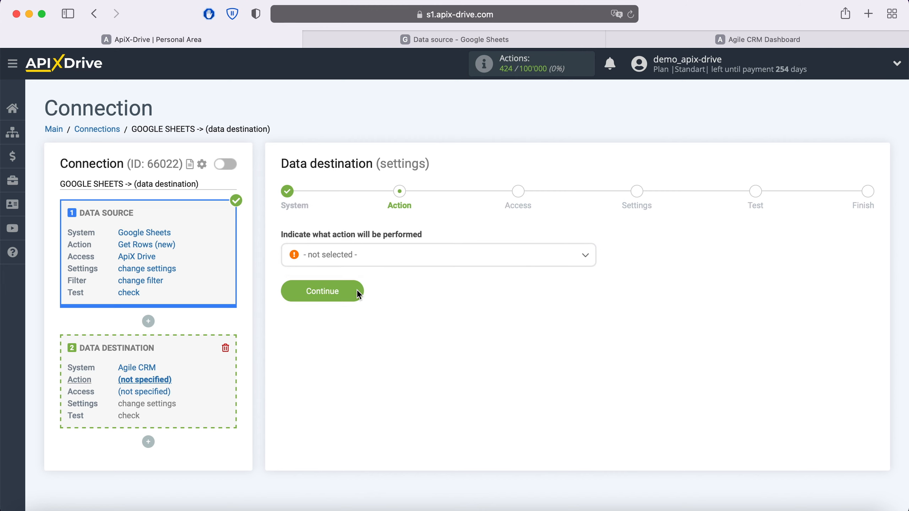
Set the Agile CRM action to Create Contacts.
click(377, 257)
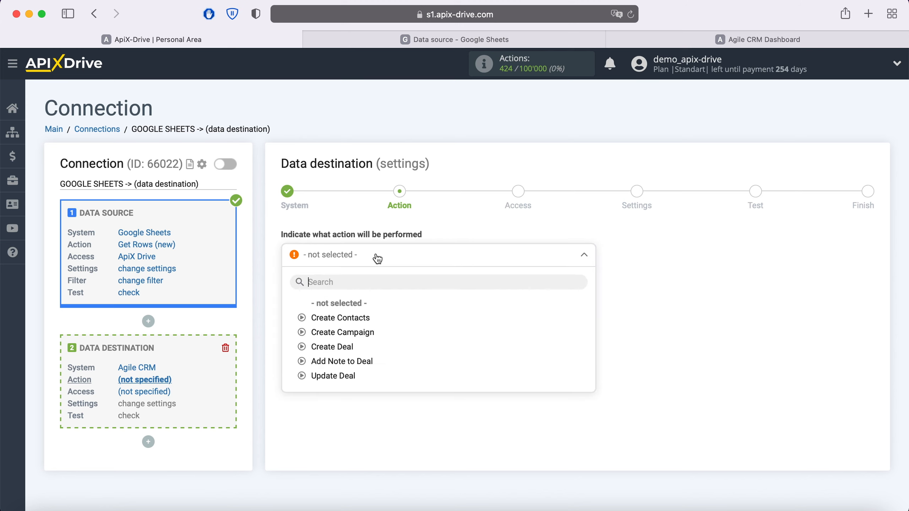
click(355, 318)
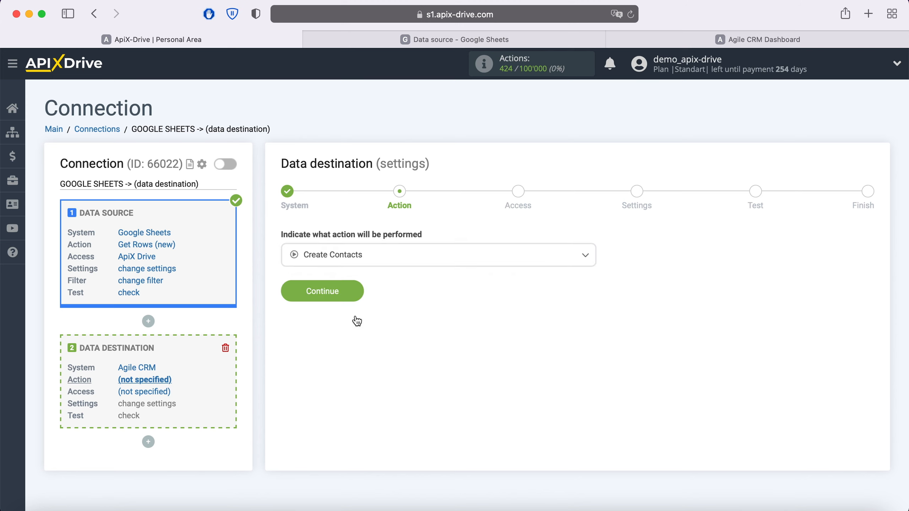
click(356, 295)
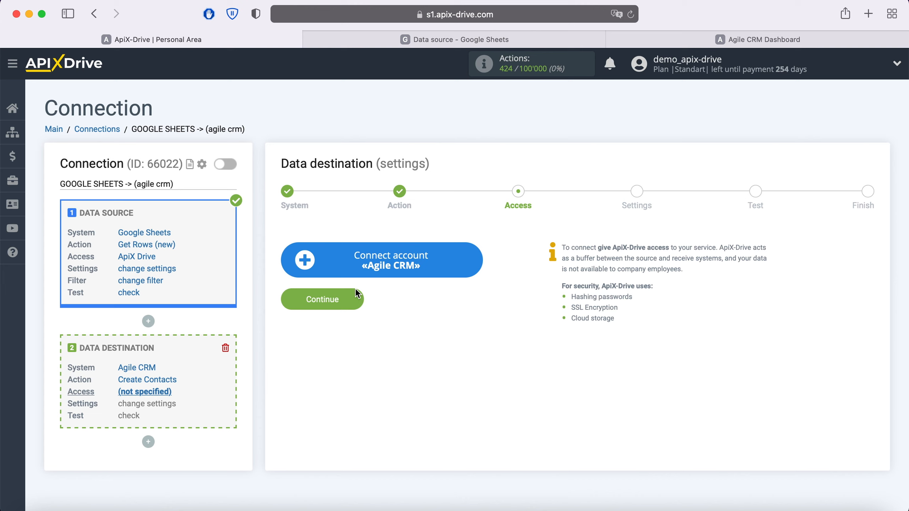
Begin connecting an Agile CRM account and copy the apixdrivecom subdomain from its URL.
click(474, 262)
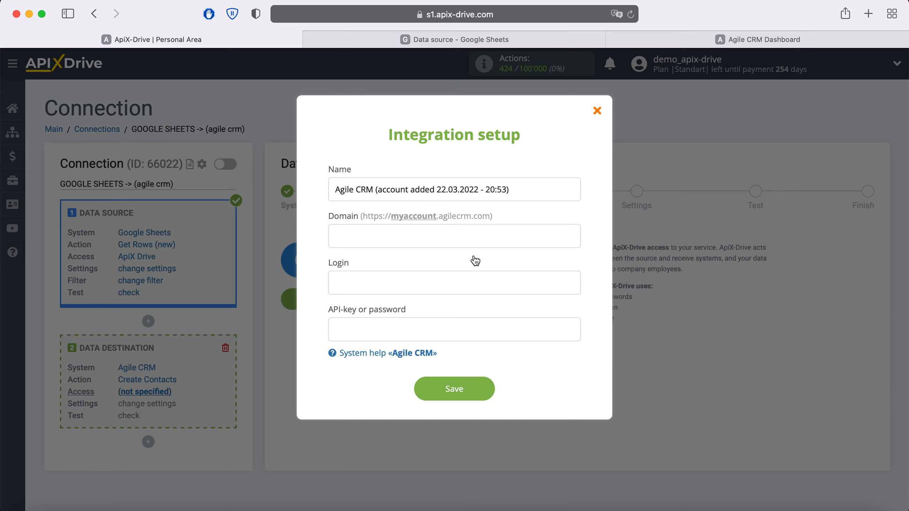
click(720, 40)
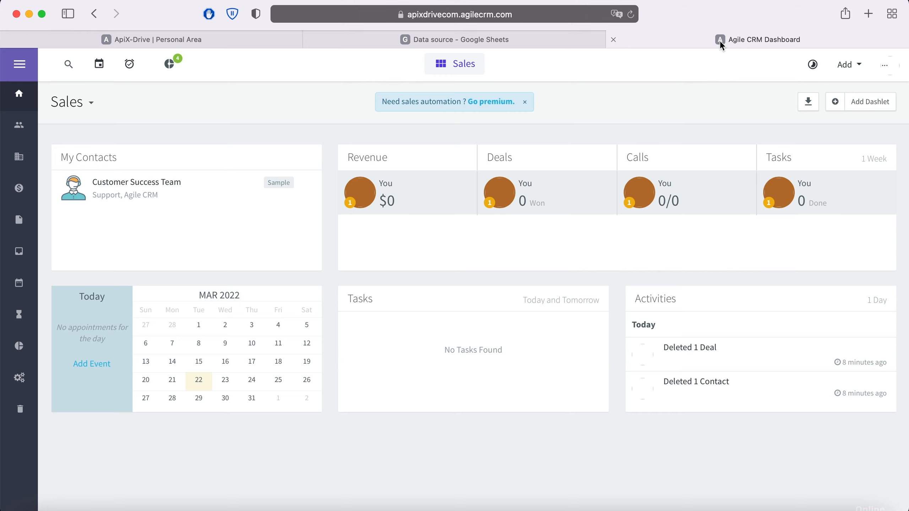
click(559, 16)
click(555, 14)
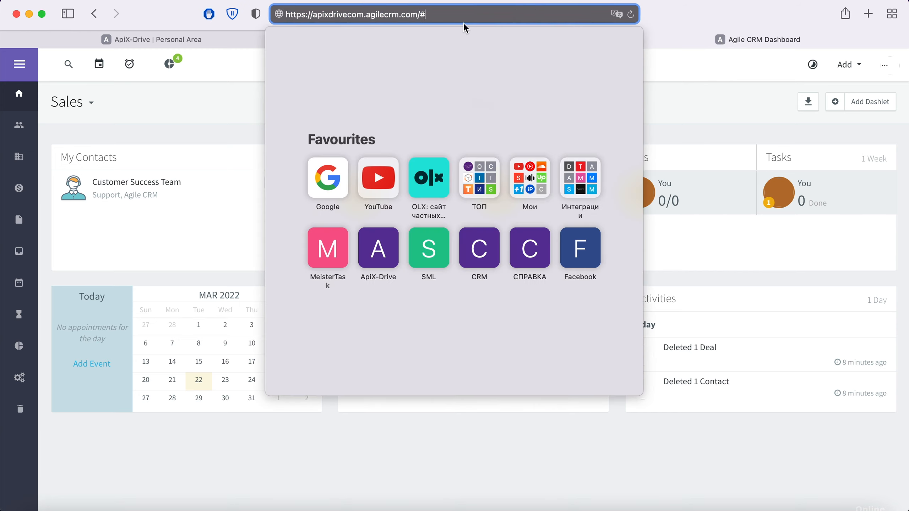
drag(314, 16, 360, 16)
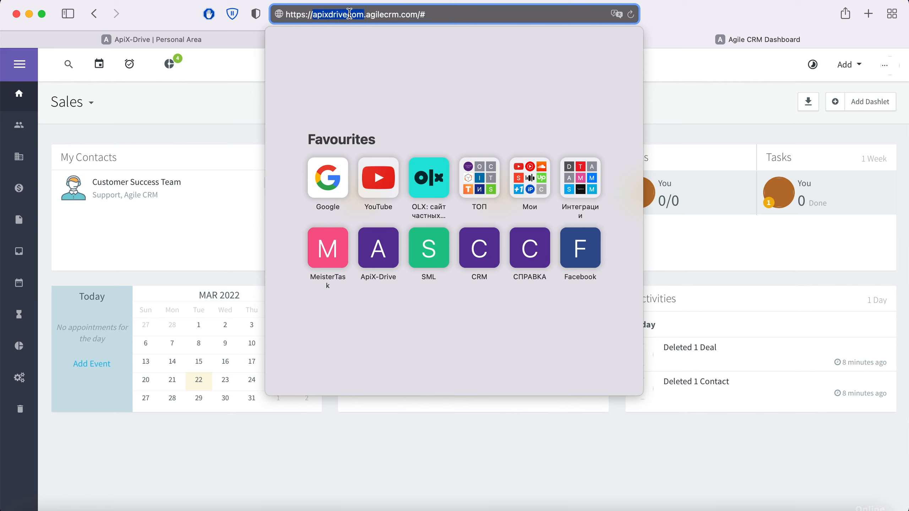
right_click(348, 14)
click(372, 34)
Paste apixdrivecom into the Domain field and enter the account's login e-mail.
click(229, 40)
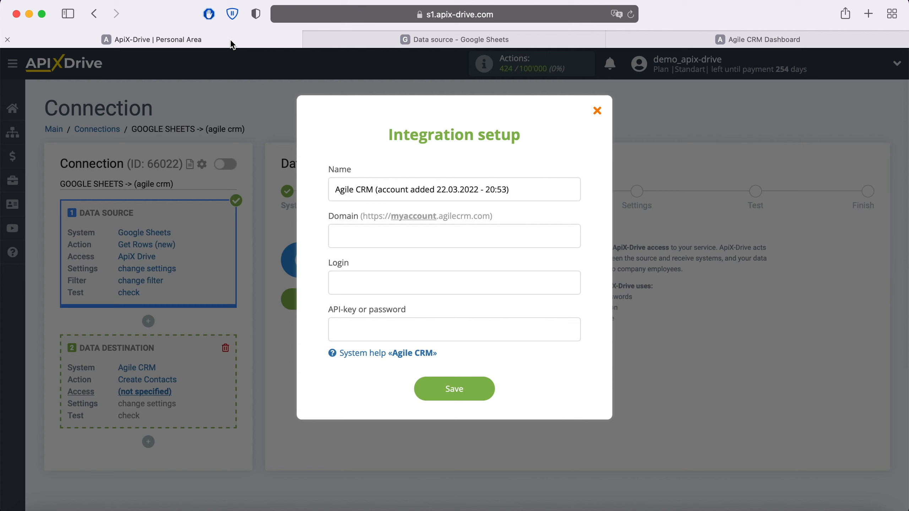
right_click(353, 230)
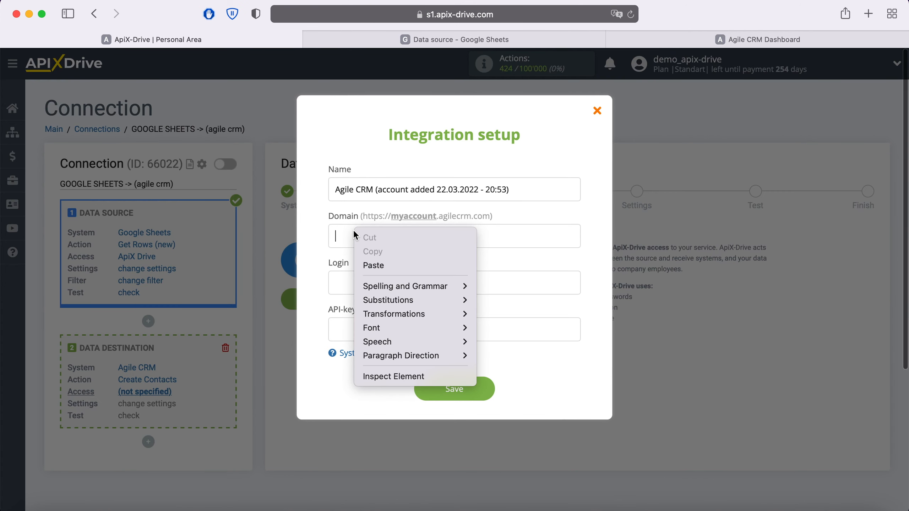
click(382, 264)
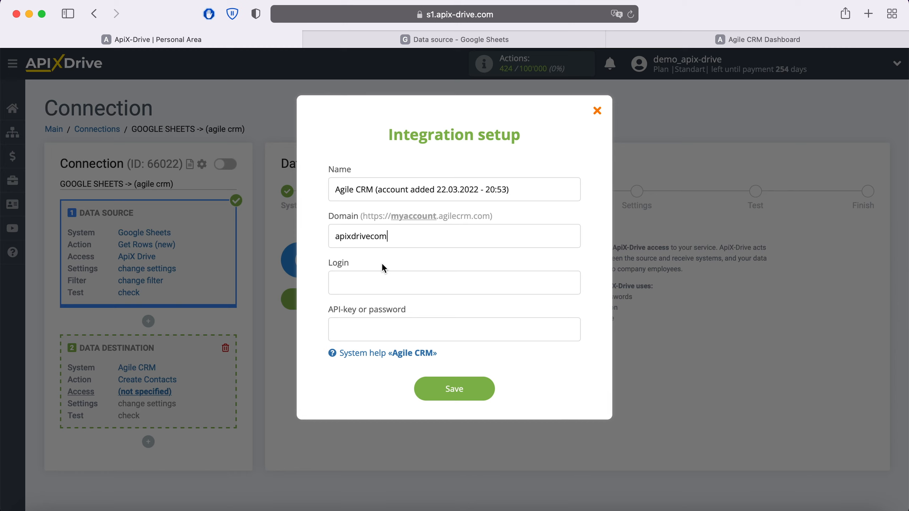
click(367, 280)
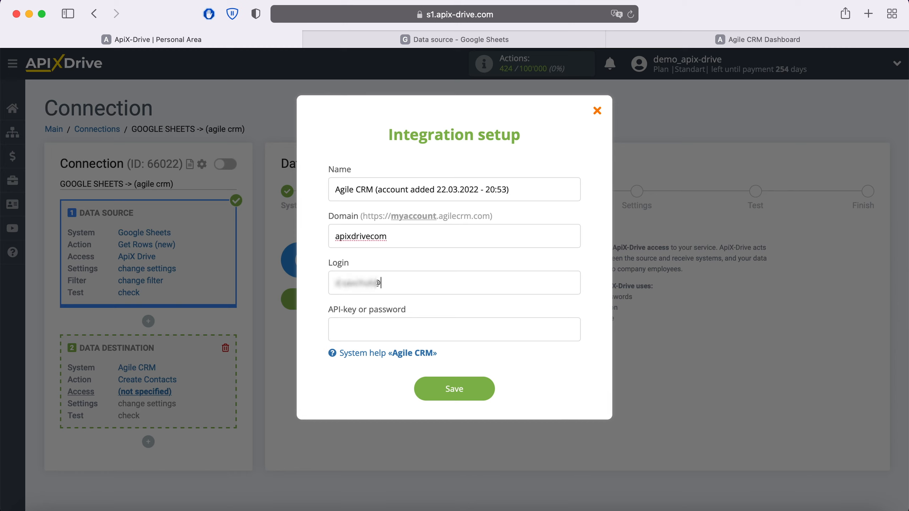
Copy the REST API key from Agile CRM's Admin Settings > Developers & API page.
click(720, 40)
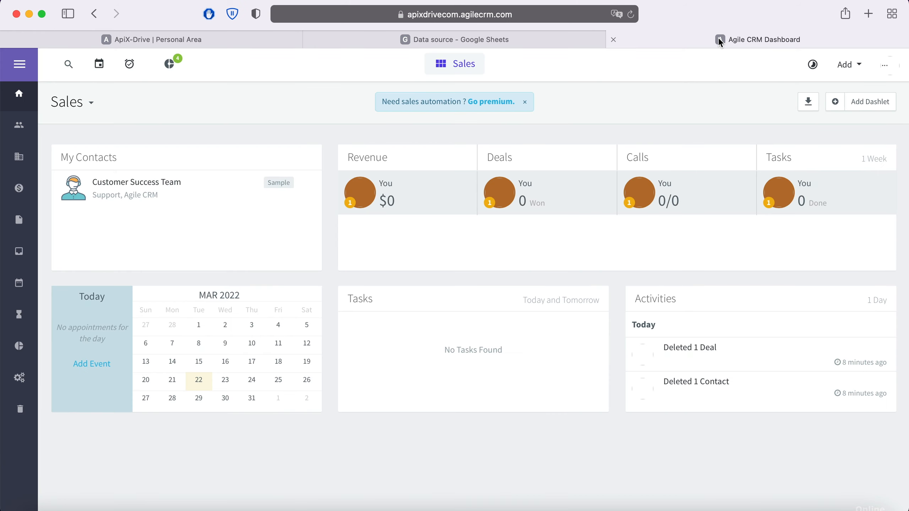
click(885, 66)
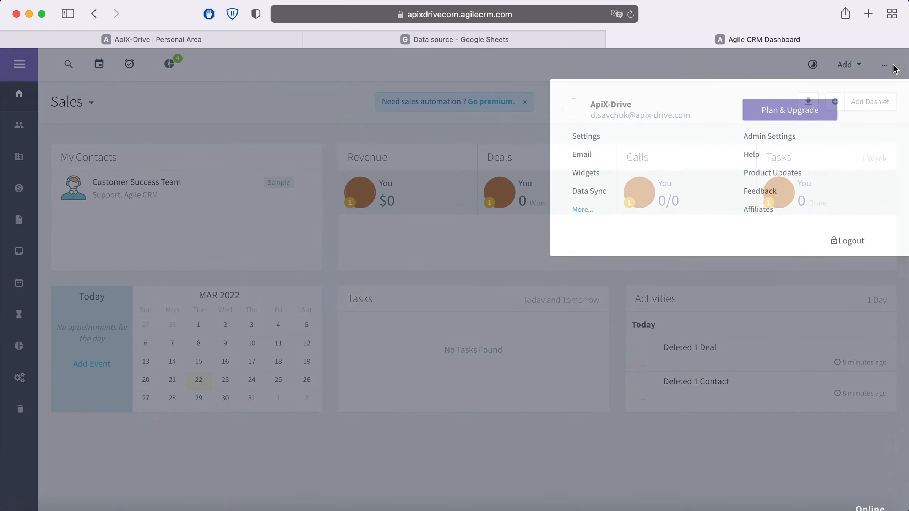
click(769, 136)
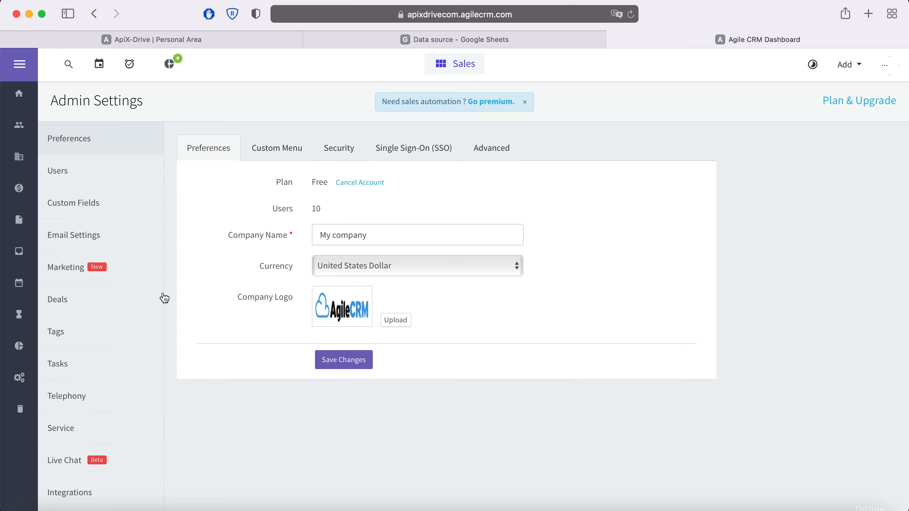
scroll(165, 298, down, 5)
click(81, 480)
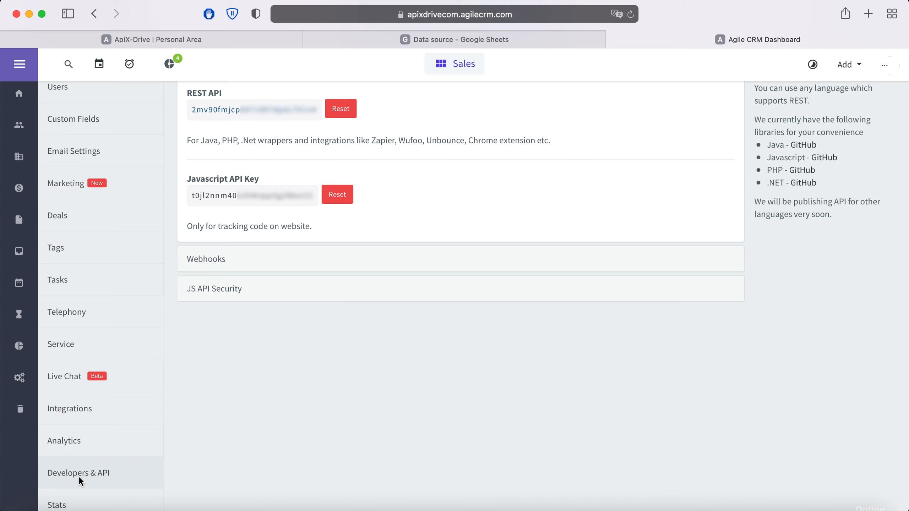
drag(320, 113, 189, 110)
right_click(205, 112)
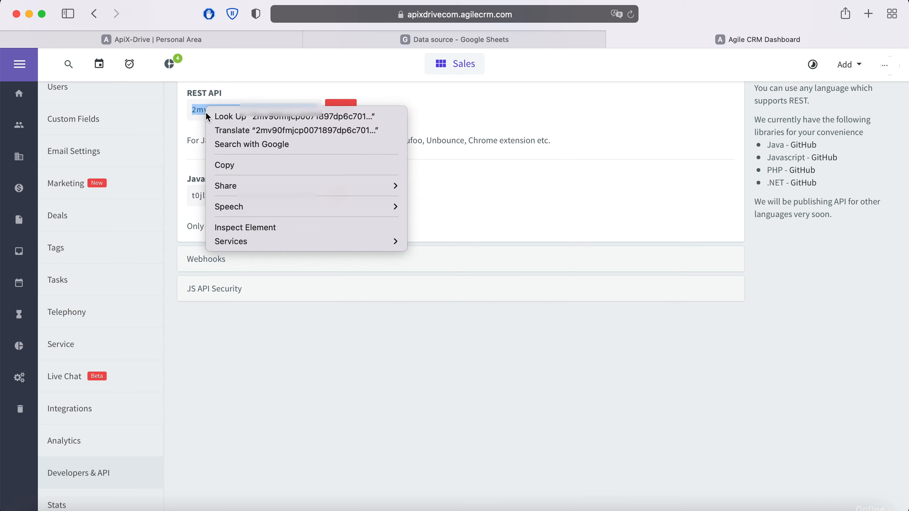
click(247, 167)
click(207, 47)
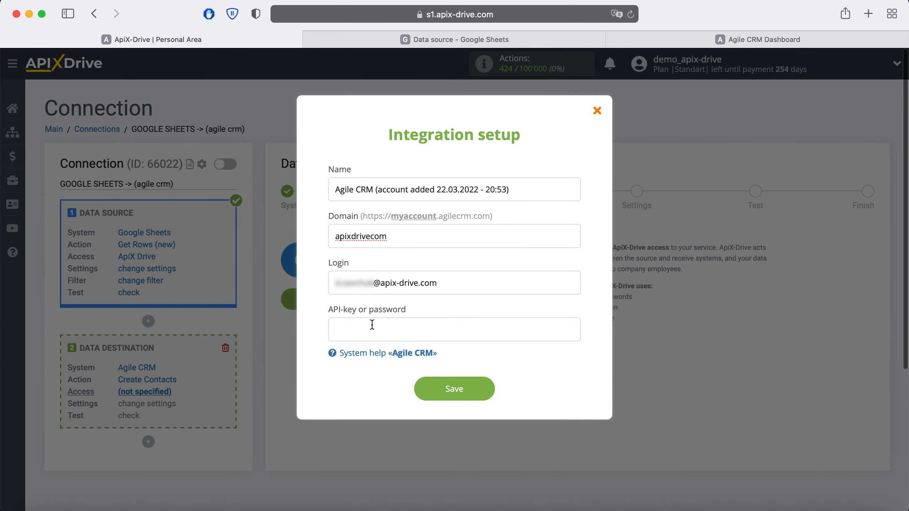
Paste the REST API key into the API-key field and save the Agile CRM connection.
click(364, 333)
right_click(364, 333)
click(395, 367)
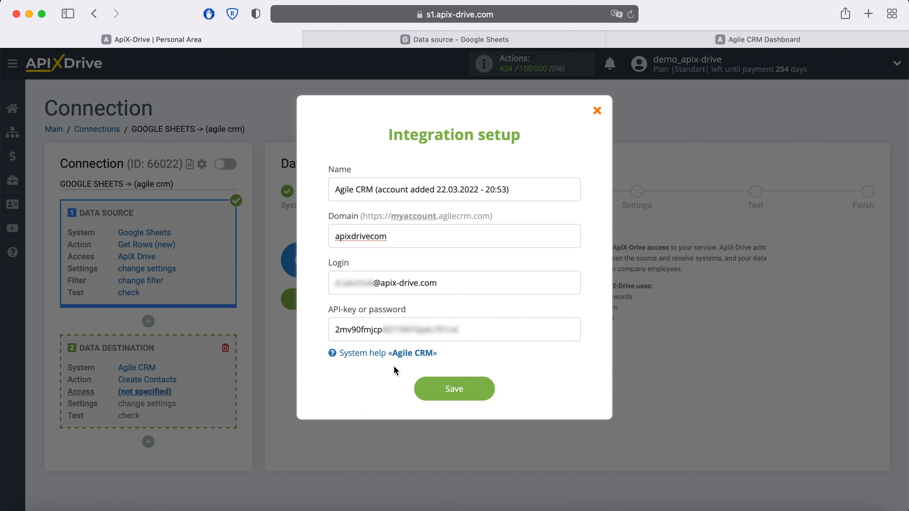
click(485, 388)
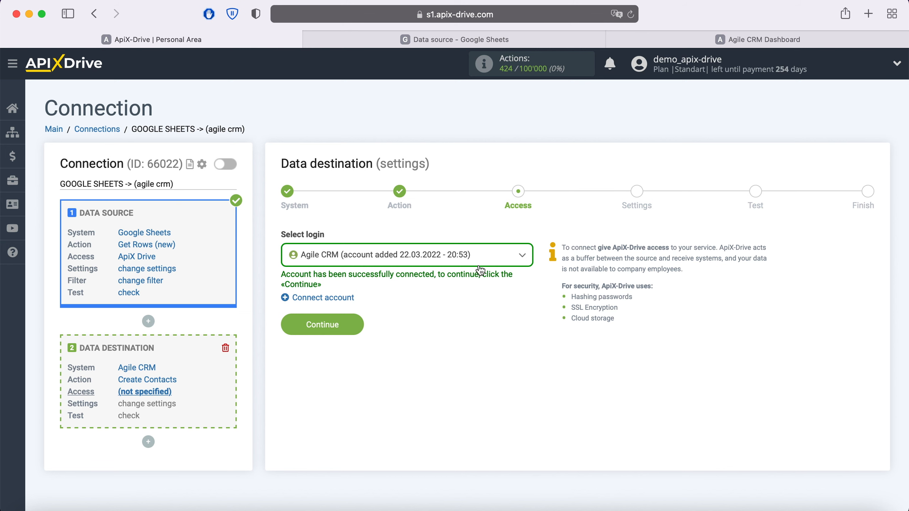
Select the newly connected Agile CRM account as the login and continue.
click(478, 255)
click(373, 332)
click(354, 318)
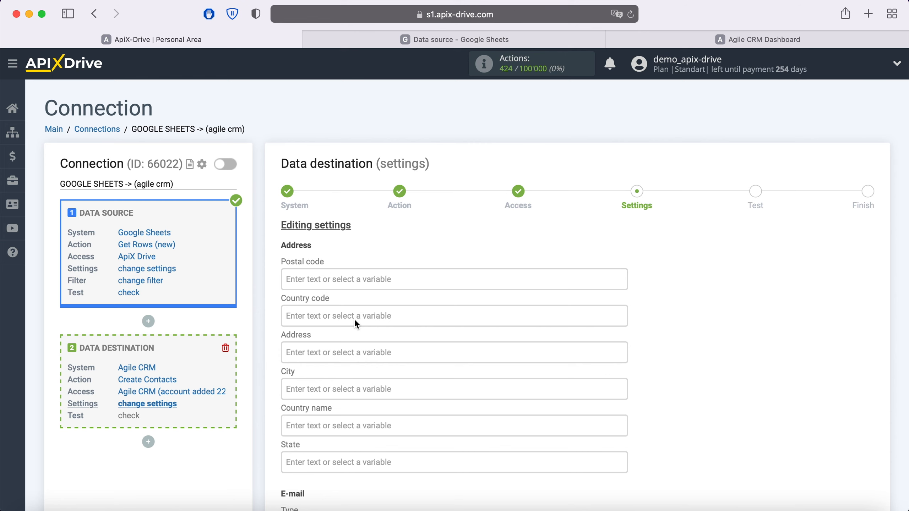
Map the contact e-mail to Column E with e-mail type Work.
scroll(356, 323, down, 2)
scroll(324, 457, down, 1)
click(320, 448)
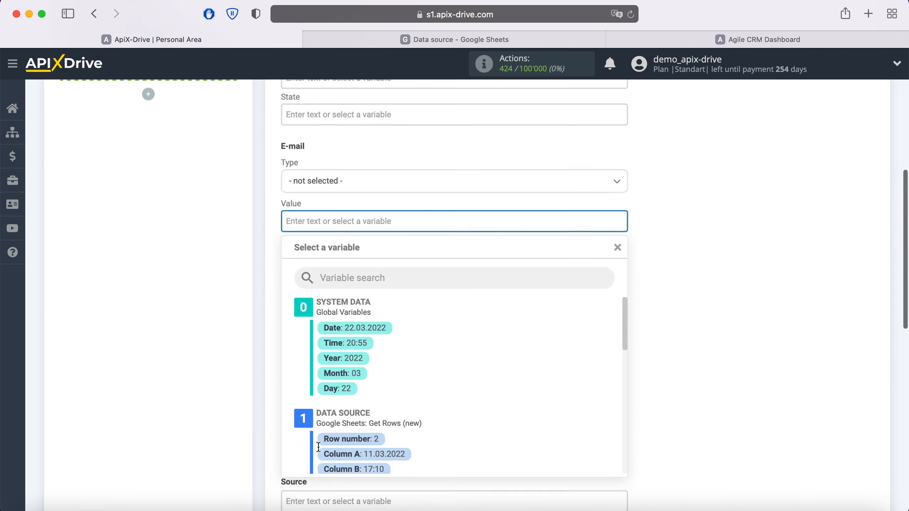
scroll(318, 446, down, 2)
scroll(478, 287, down, 3)
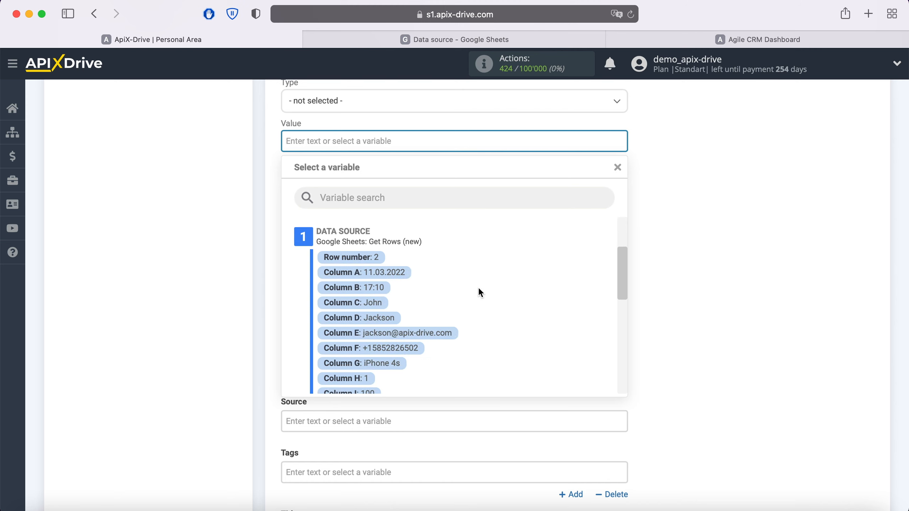
click(436, 334)
click(464, 99)
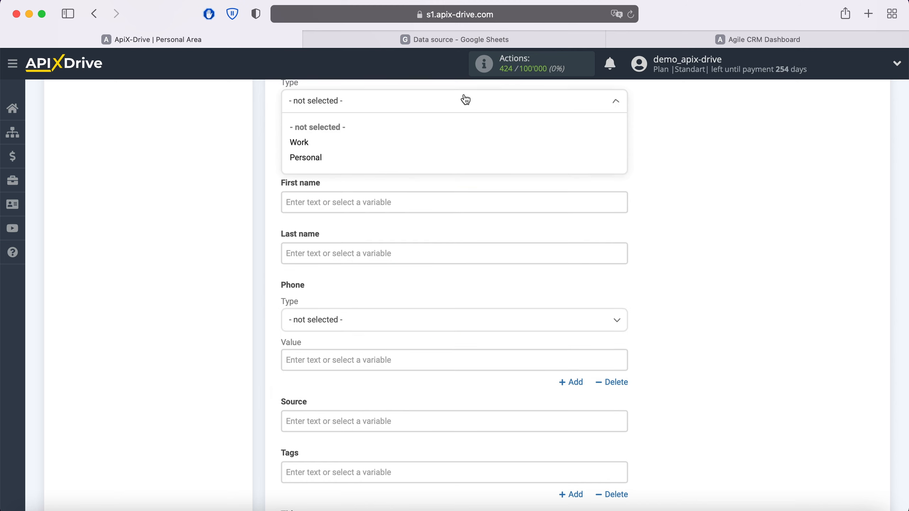
click(300, 142)
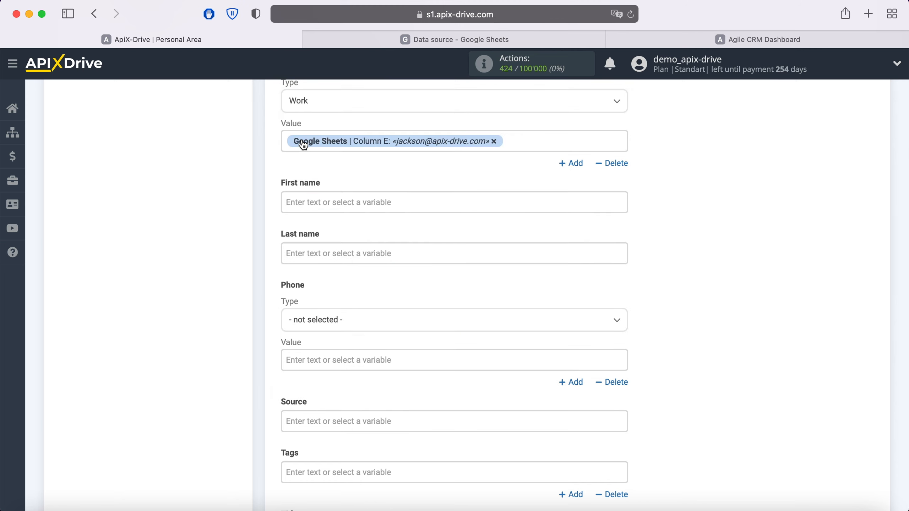
Fill First name from Column C and Last name from Column D.
click(326, 201)
scroll(502, 305, down, 2)
scroll(502, 306, down, 3)
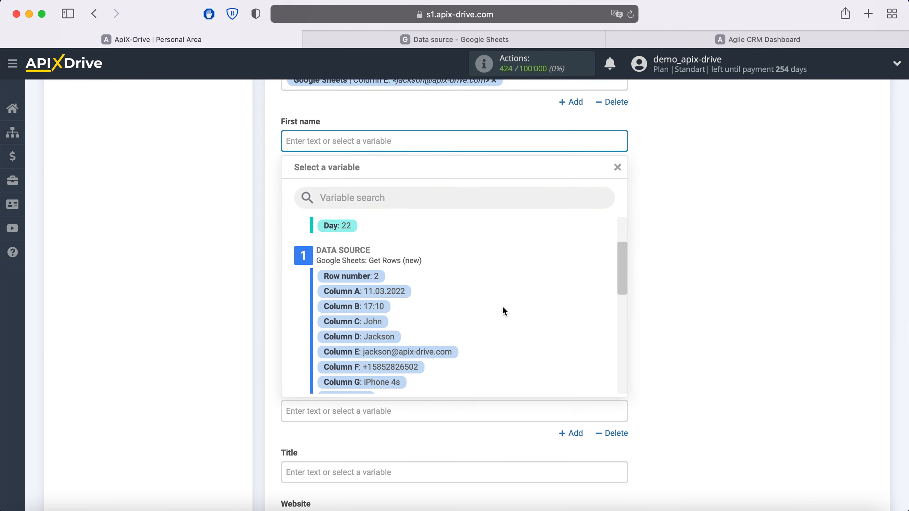
click(379, 322)
click(344, 193)
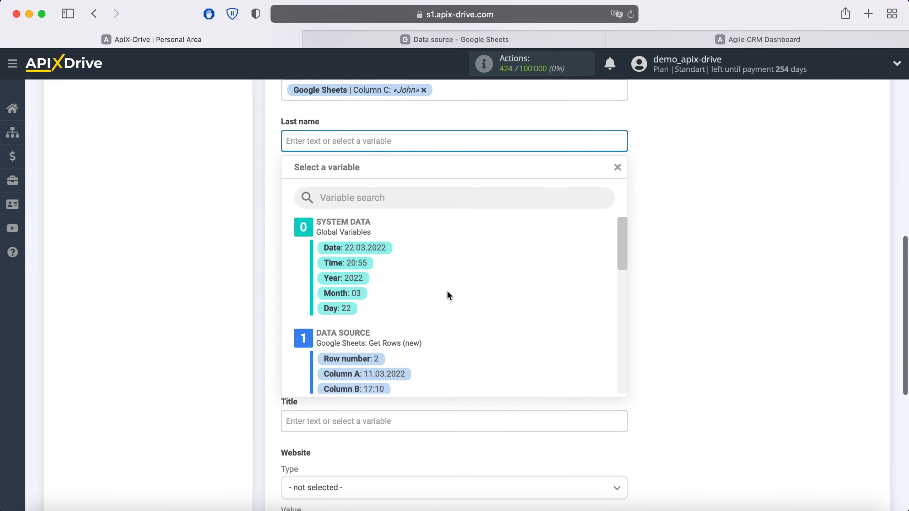
scroll(450, 296, down, 3)
click(392, 319)
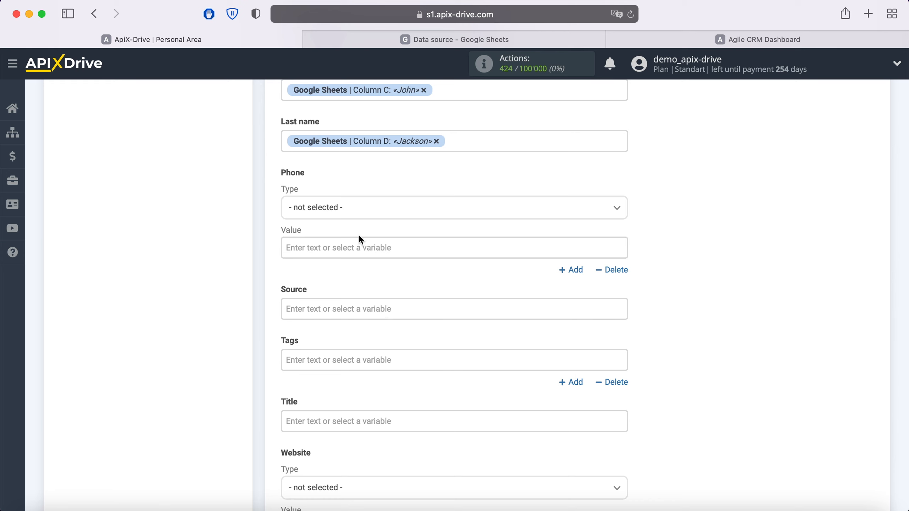
Set a Work phone mapped to Column F.
click(354, 209)
click(301, 248)
click(328, 251)
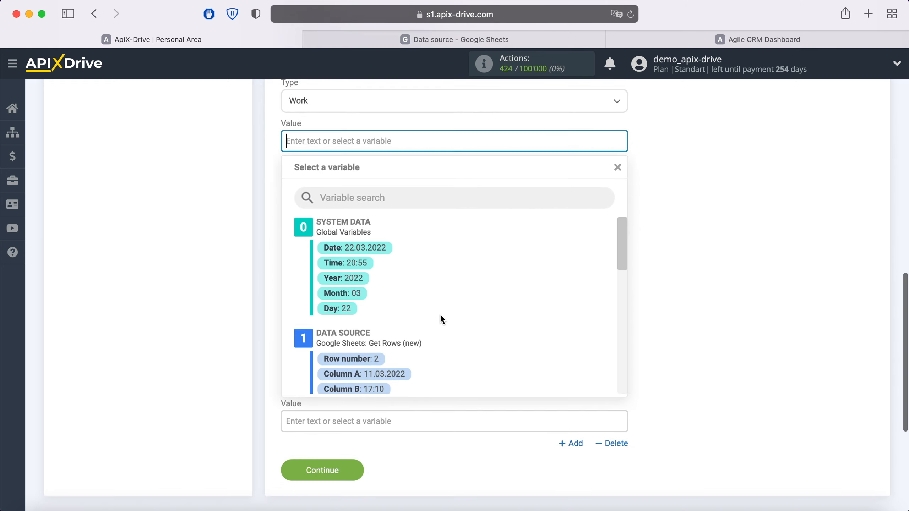
scroll(441, 314, down, 3)
click(412, 350)
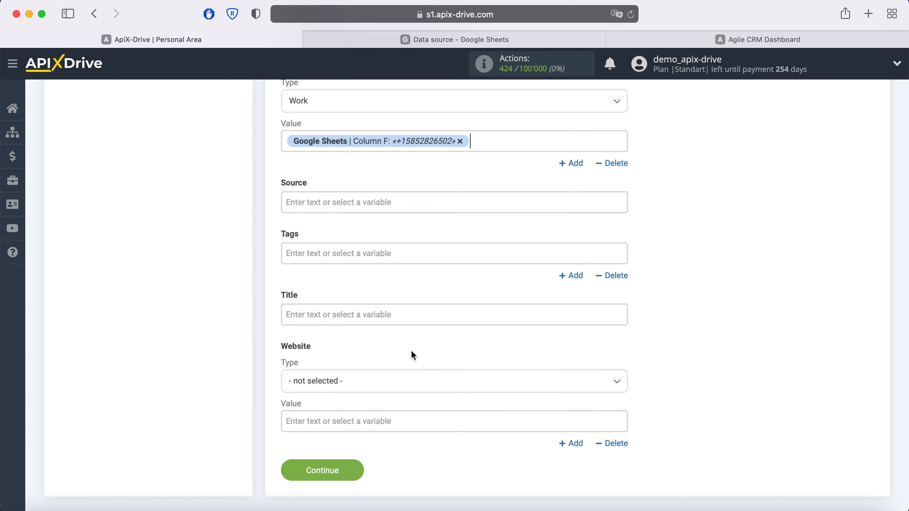
Set the title to 'New row' plus Columns C and D, then save the mapping.
click(364, 318)
text(New)
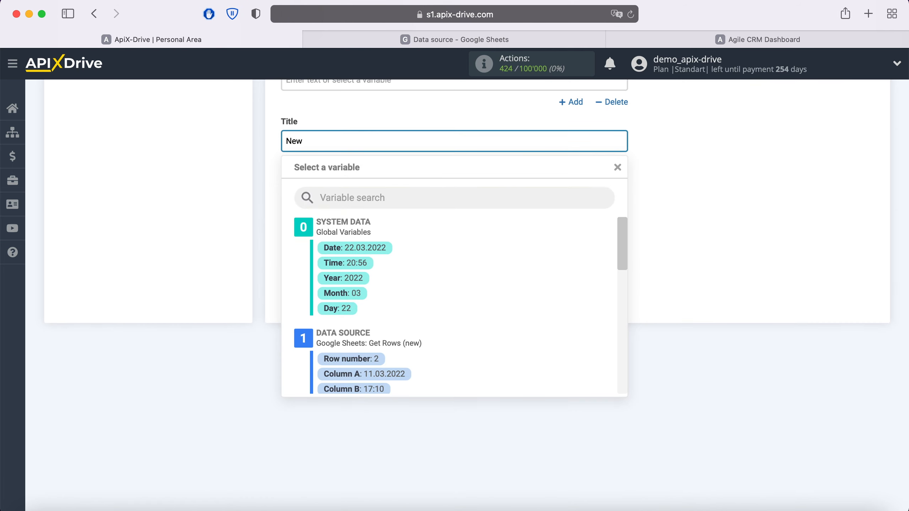
text( row)
scroll(462, 398, down, 1)
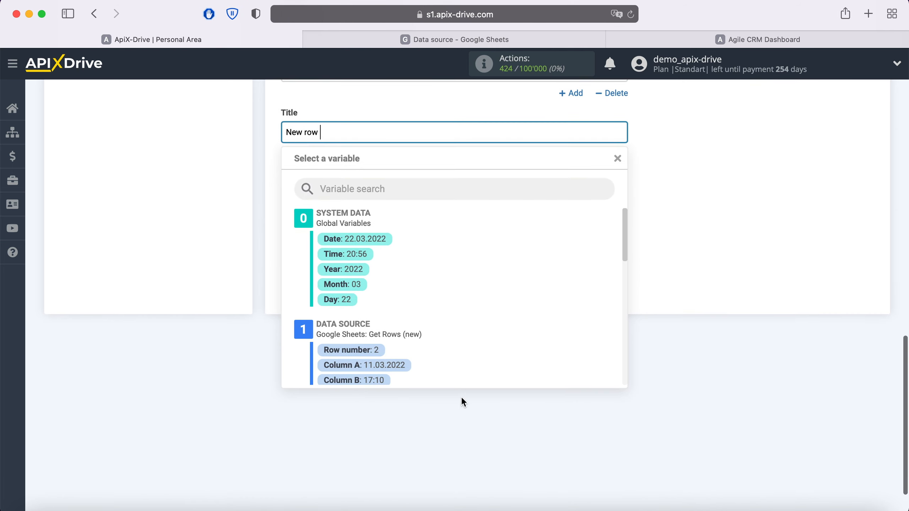
scroll(455, 348, down, 5)
click(372, 320)
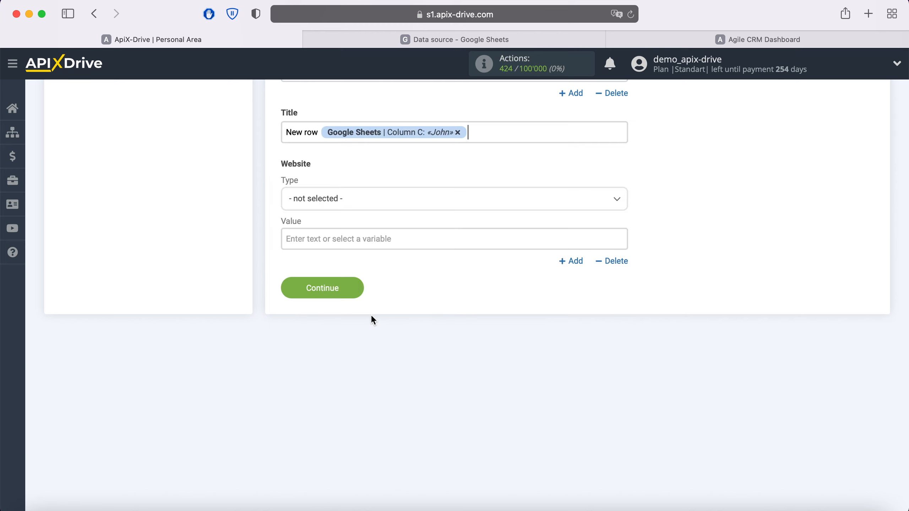
click(487, 136)
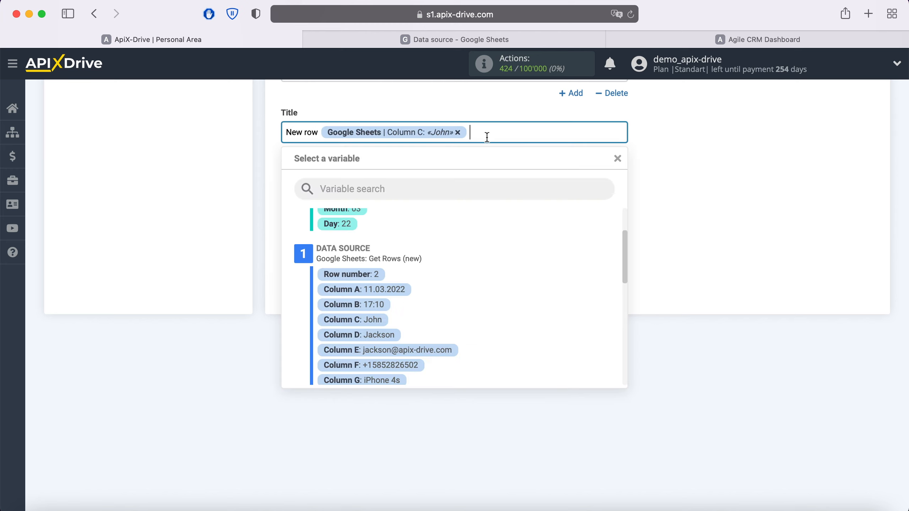
click(383, 332)
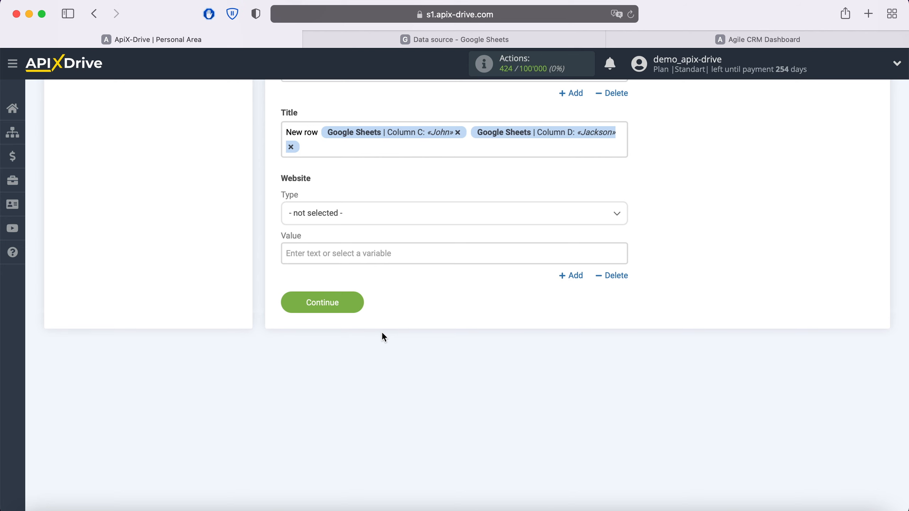
click(354, 303)
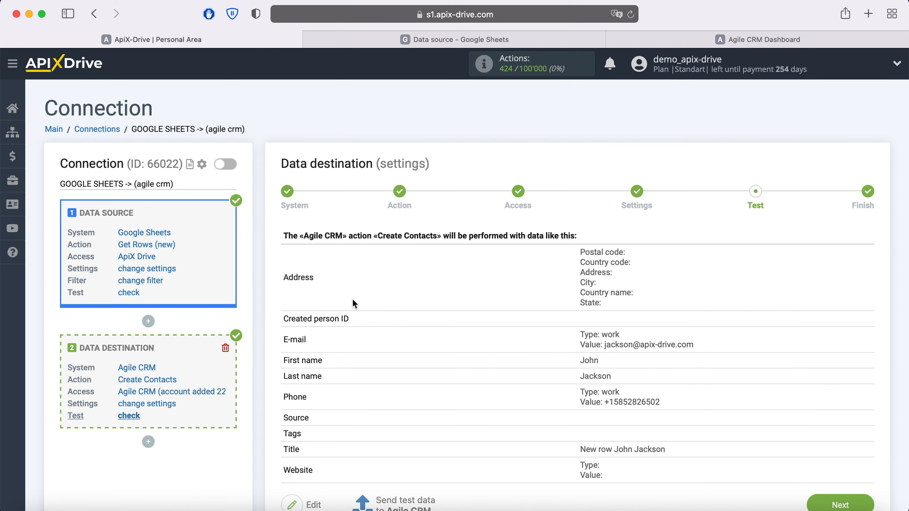
Send a test contact to Agile CRM, open it in Agile CRM's contacts, then return.
scroll(353, 301, down, 2)
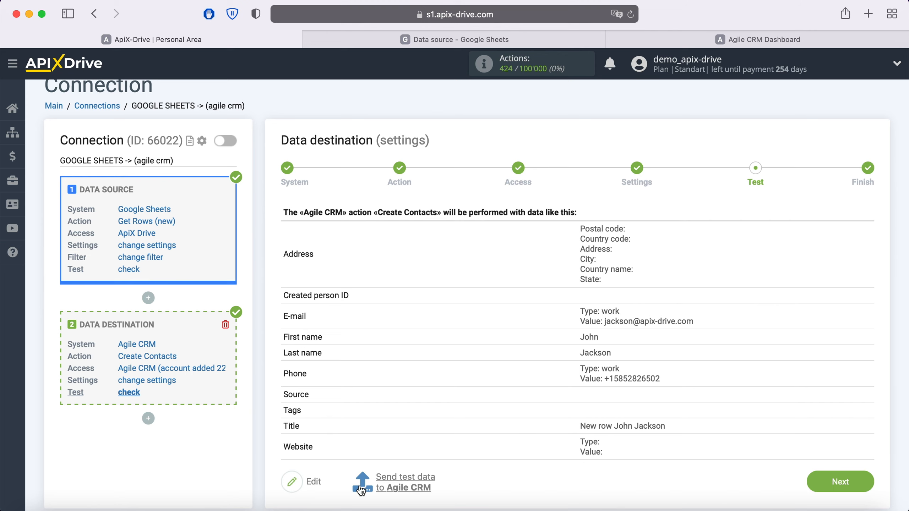
click(400, 481)
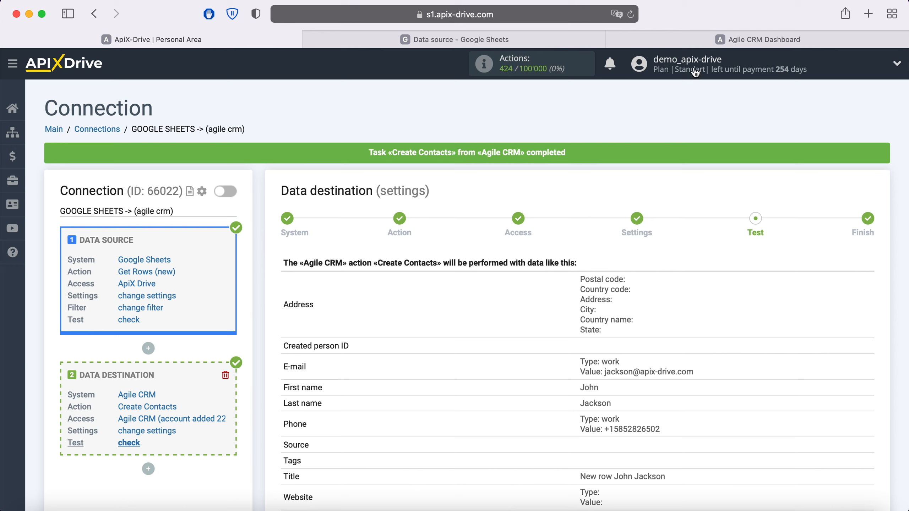
click(716, 40)
click(143, 189)
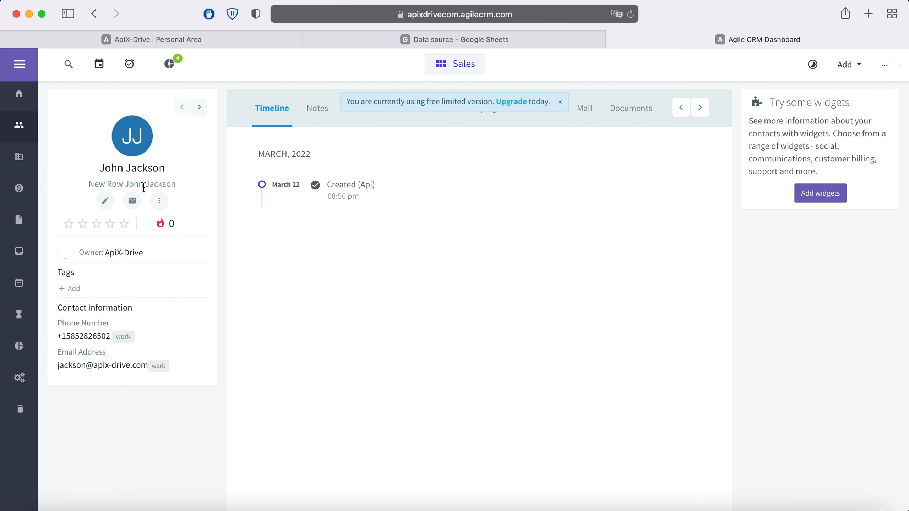
click(130, 38)
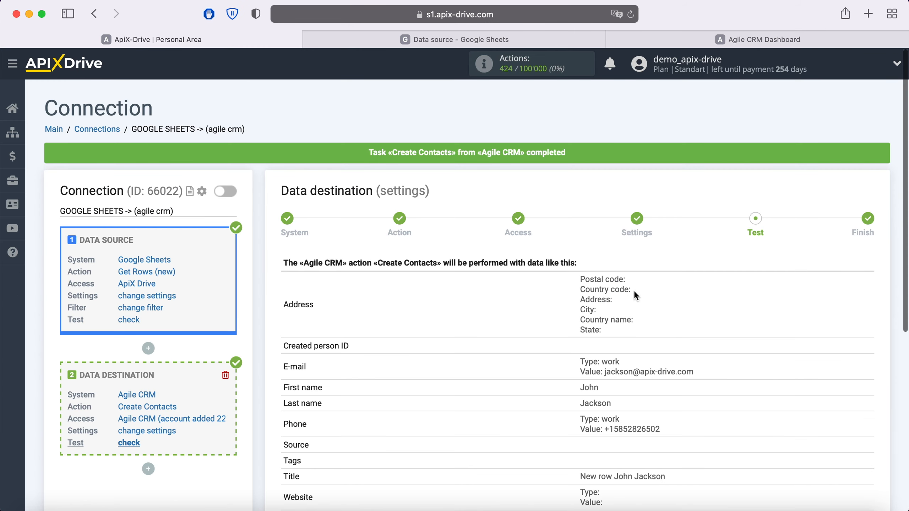
Complete the Agile CRM destination setup and enable automatic updating for the connection.
scroll(667, 300, down, 1)
scroll(668, 300, down, 2)
click(857, 426)
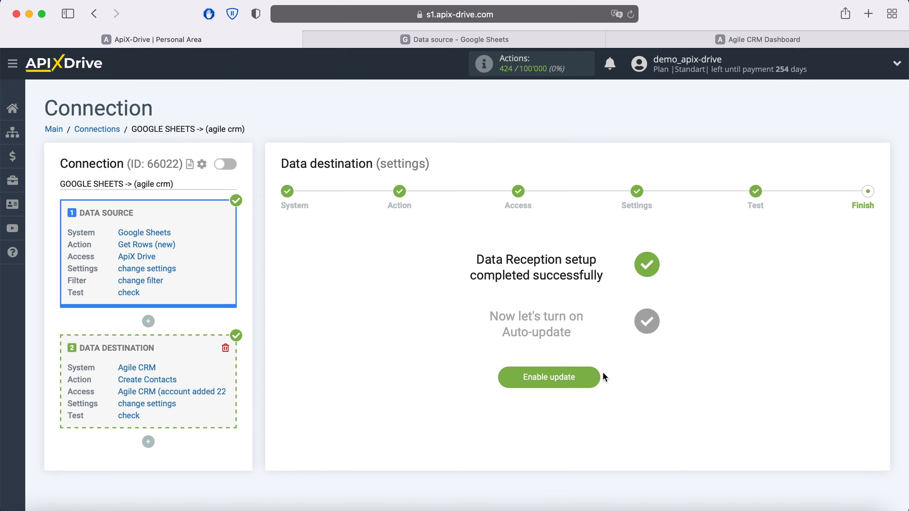
click(592, 378)
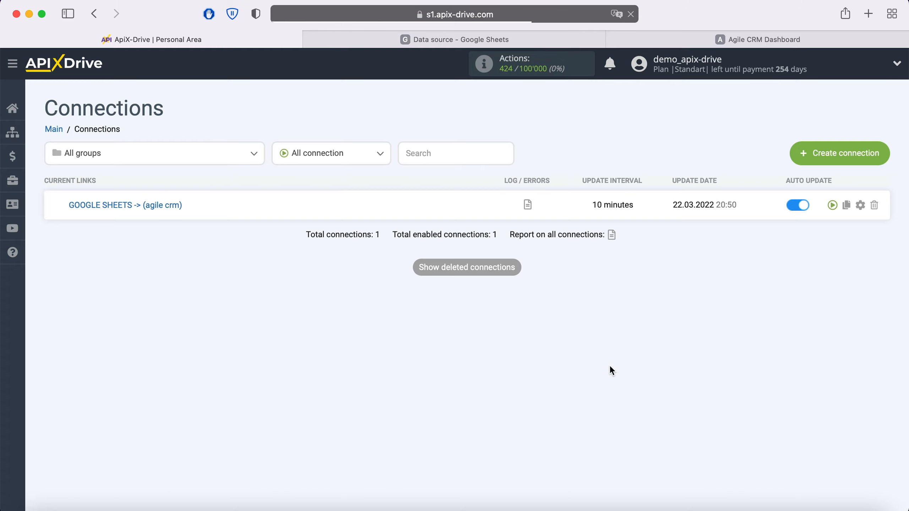
Change the connection's update interval to 5 minutes and save the settings.
click(861, 206)
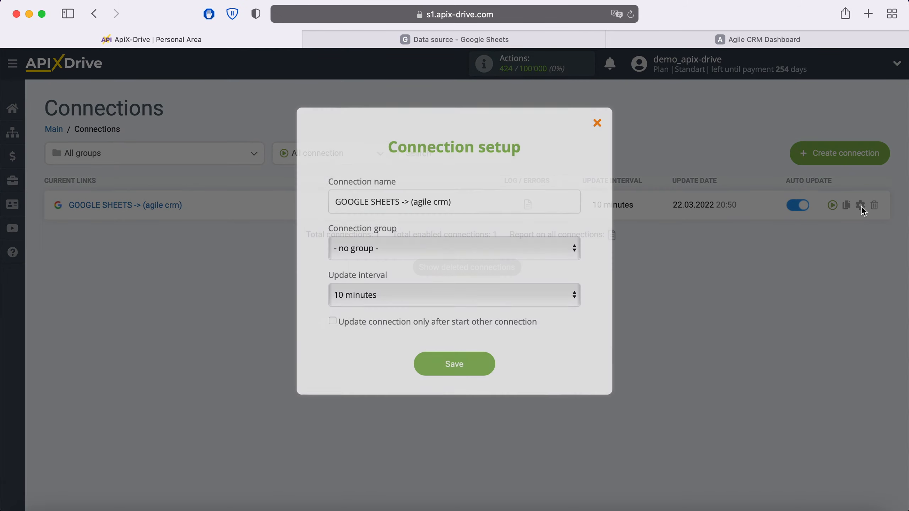
click(385, 292)
click(370, 276)
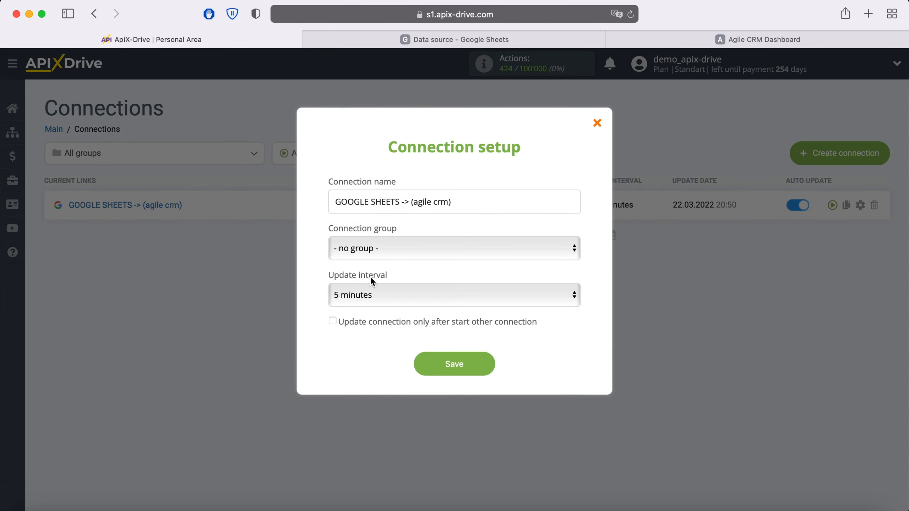
click(490, 365)
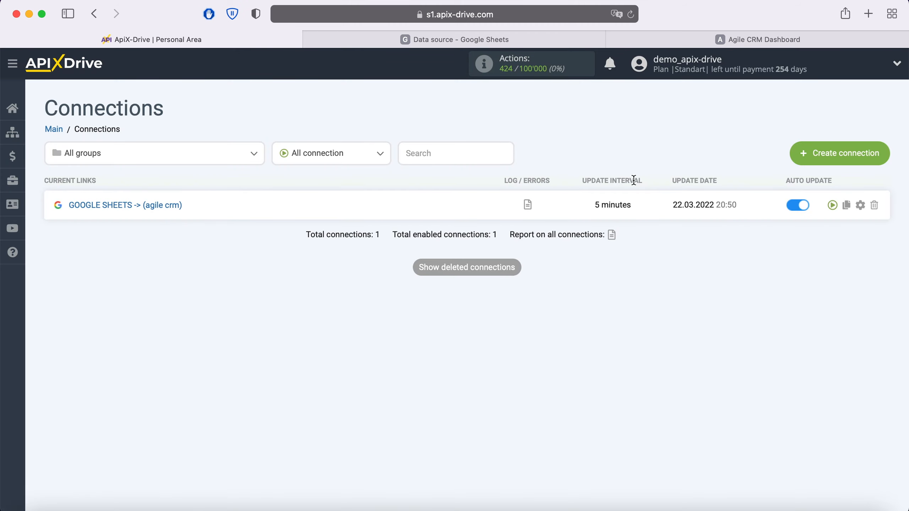